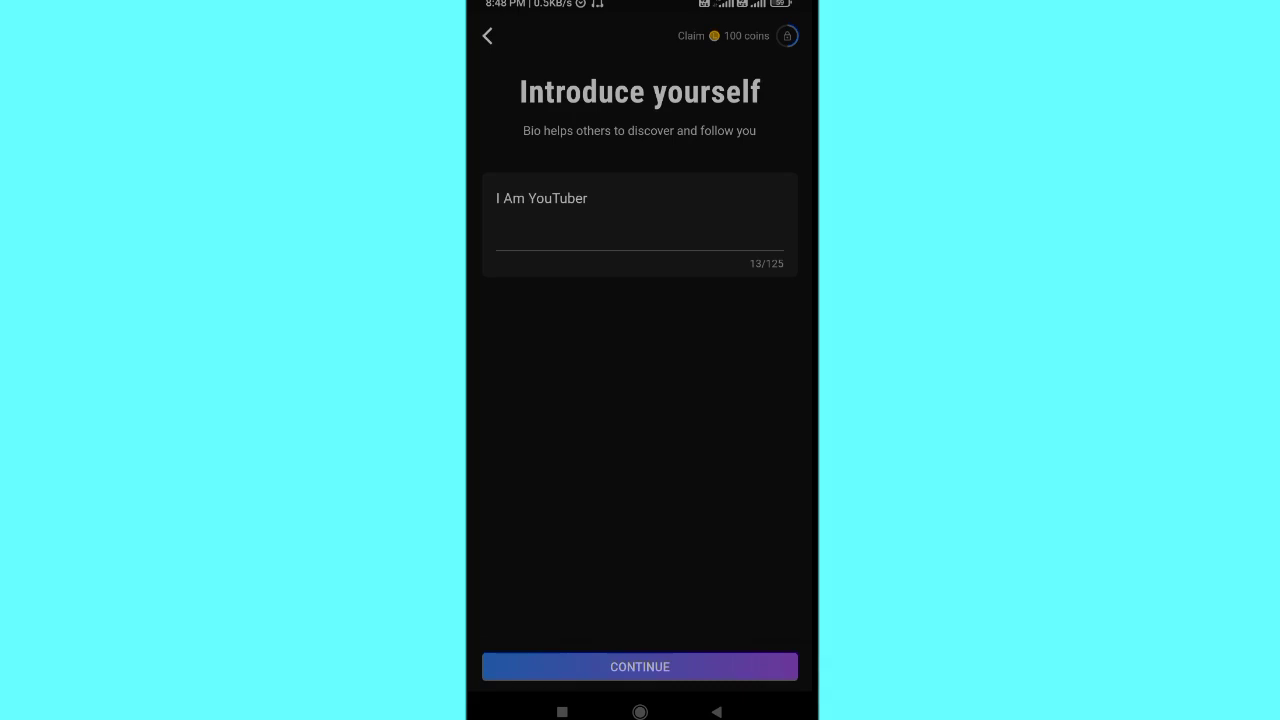
# - Submit the bio, add all eight interests including Startups & Business and Career & Education, and finish sign-up
pyautogui.click(639, 666)
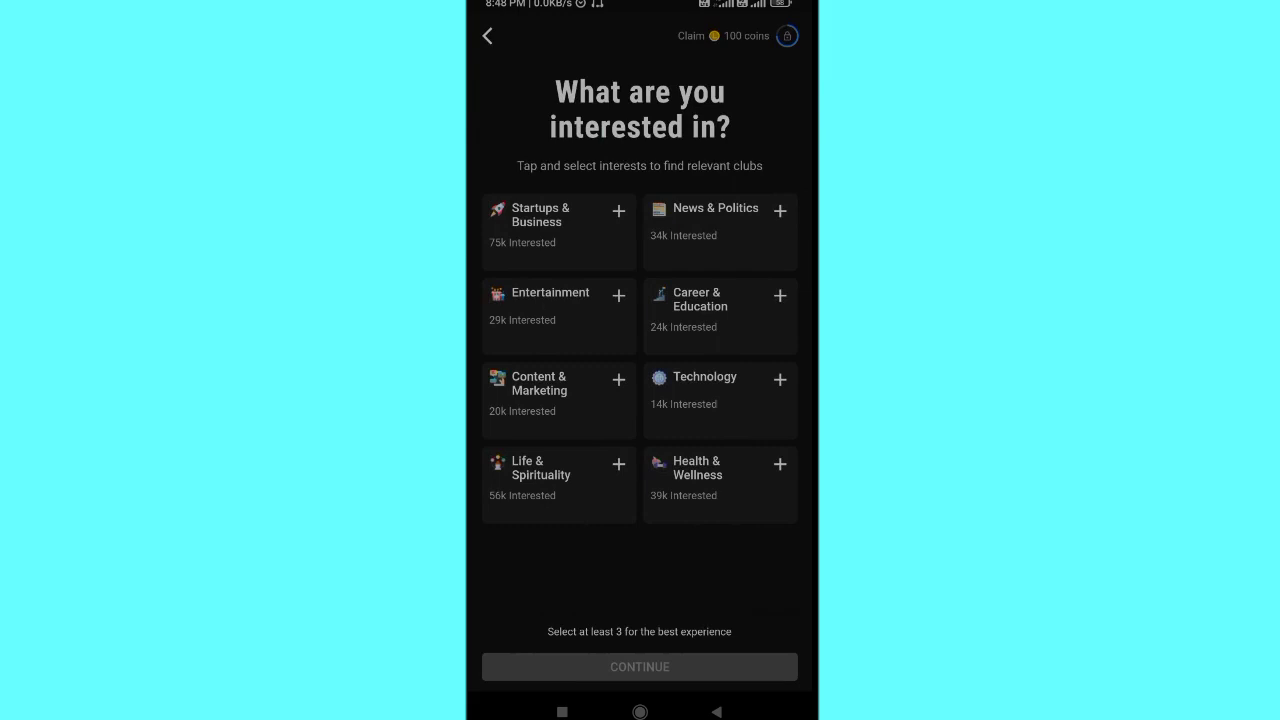
pyautogui.click(610, 217)
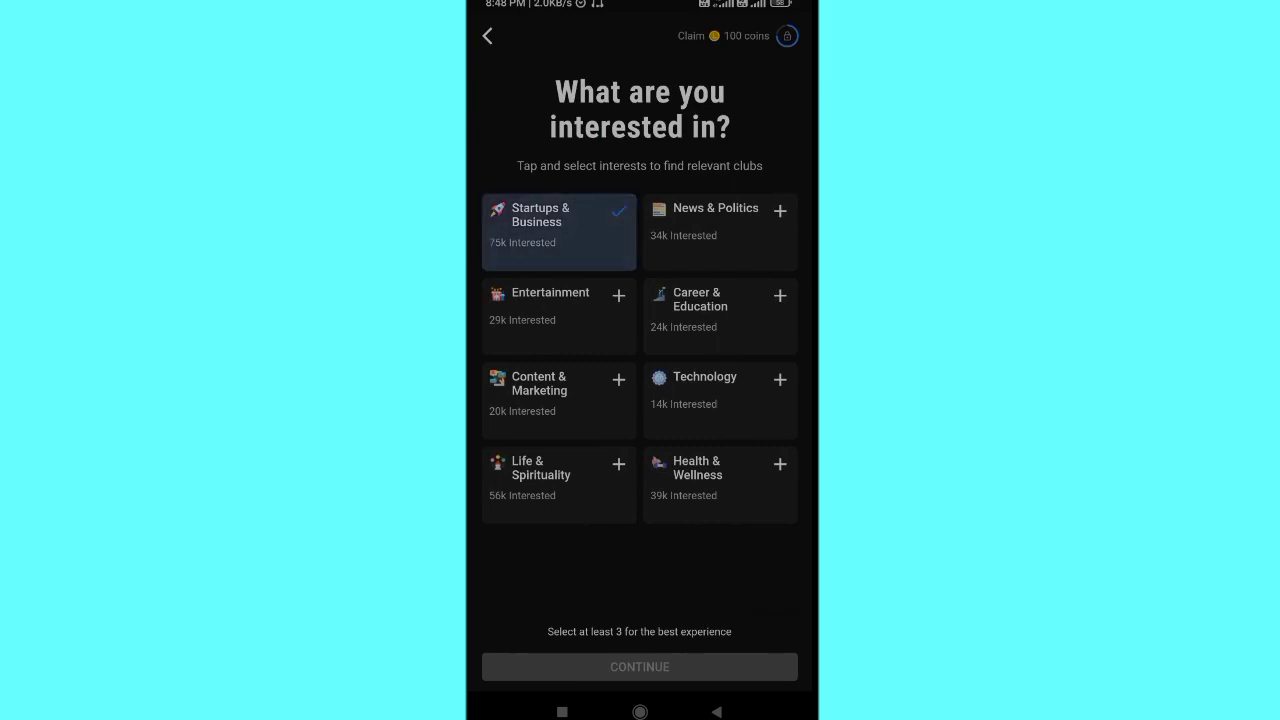
pyautogui.click(720, 310)
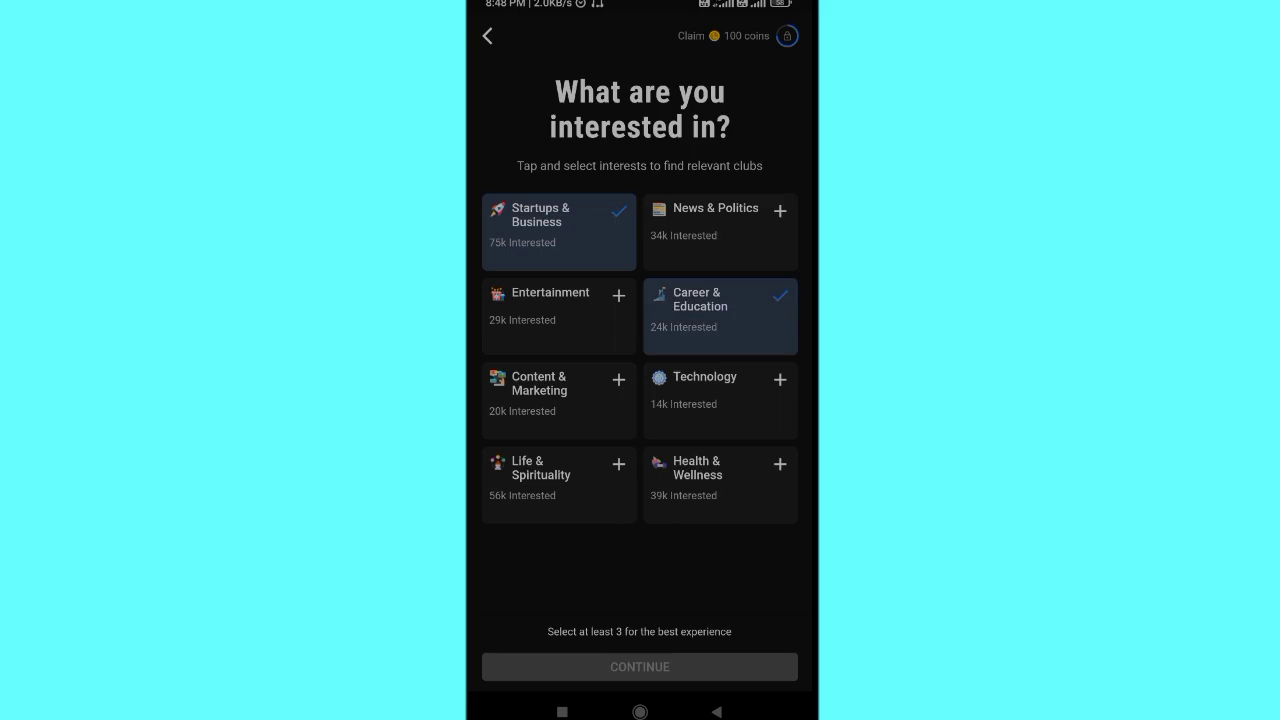
pyautogui.click(560, 305)
pyautogui.click(560, 390)
pyautogui.click(560, 470)
pyautogui.click(720, 430)
pyautogui.click(720, 345)
pyautogui.click(720, 180)
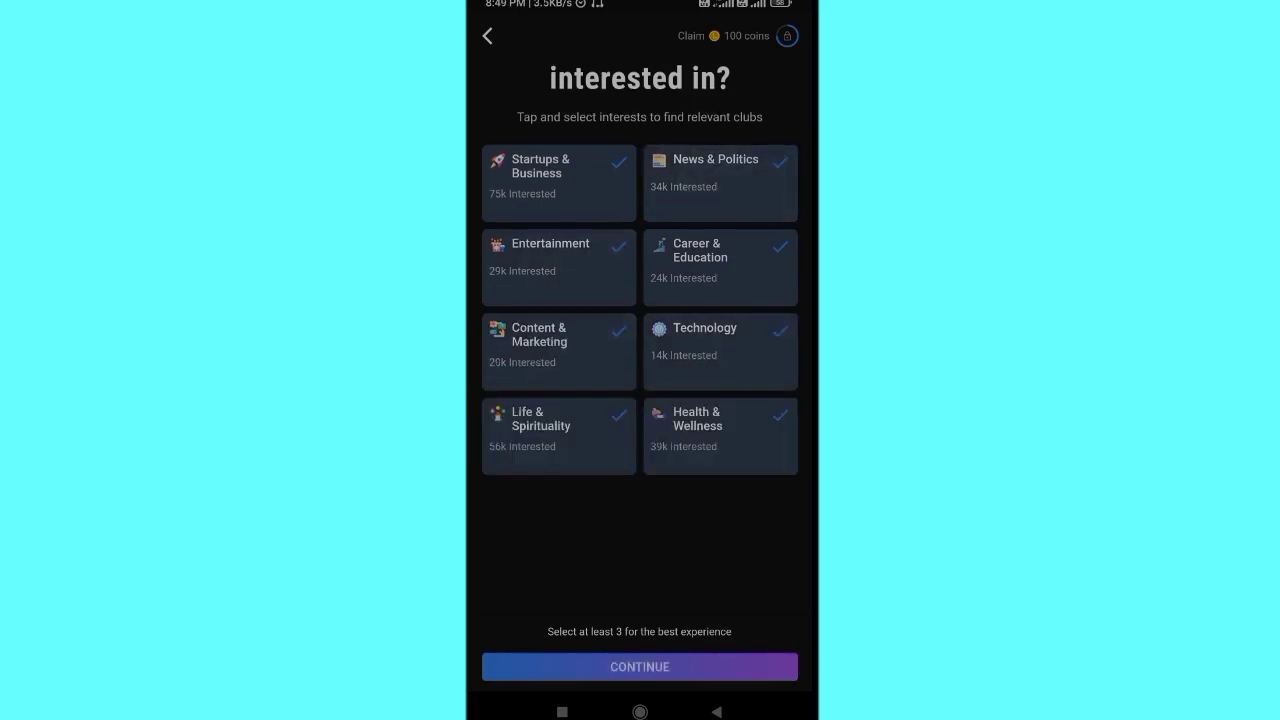
pyautogui.click(640, 667)
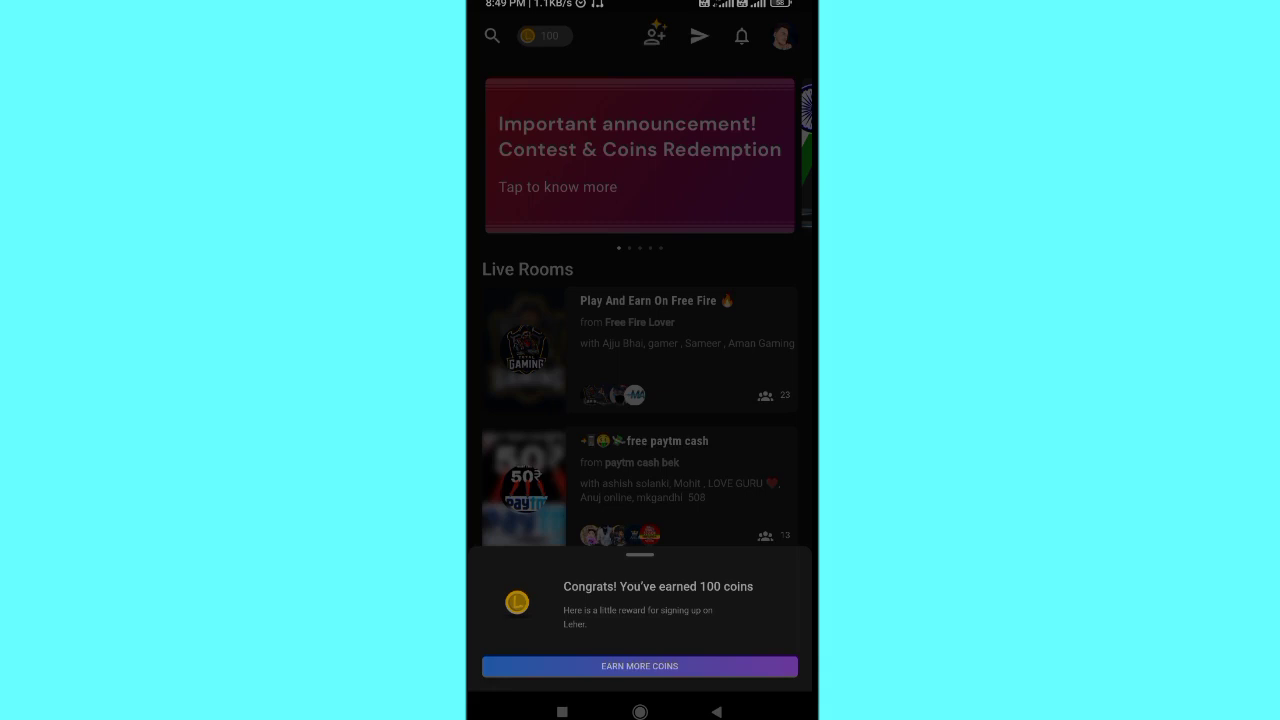
# - Choose EARN MORE COINS on the Congrats sheet to reach My earnings
pyautogui.click(639, 666)
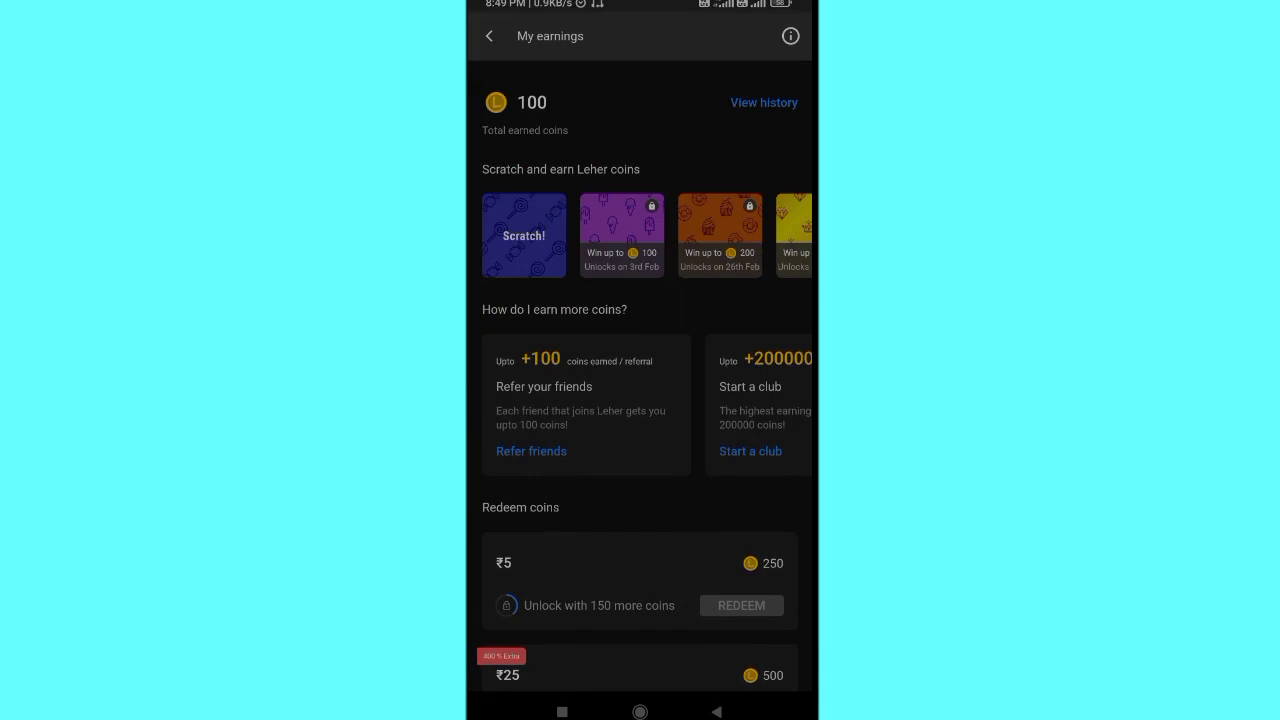
pyautogui.moveTo(720, 235)
pyautogui.mouseDown()
pyautogui.moveTo(560, 235)
pyautogui.moveTo(720, 235)
pyautogui.mouseUp()
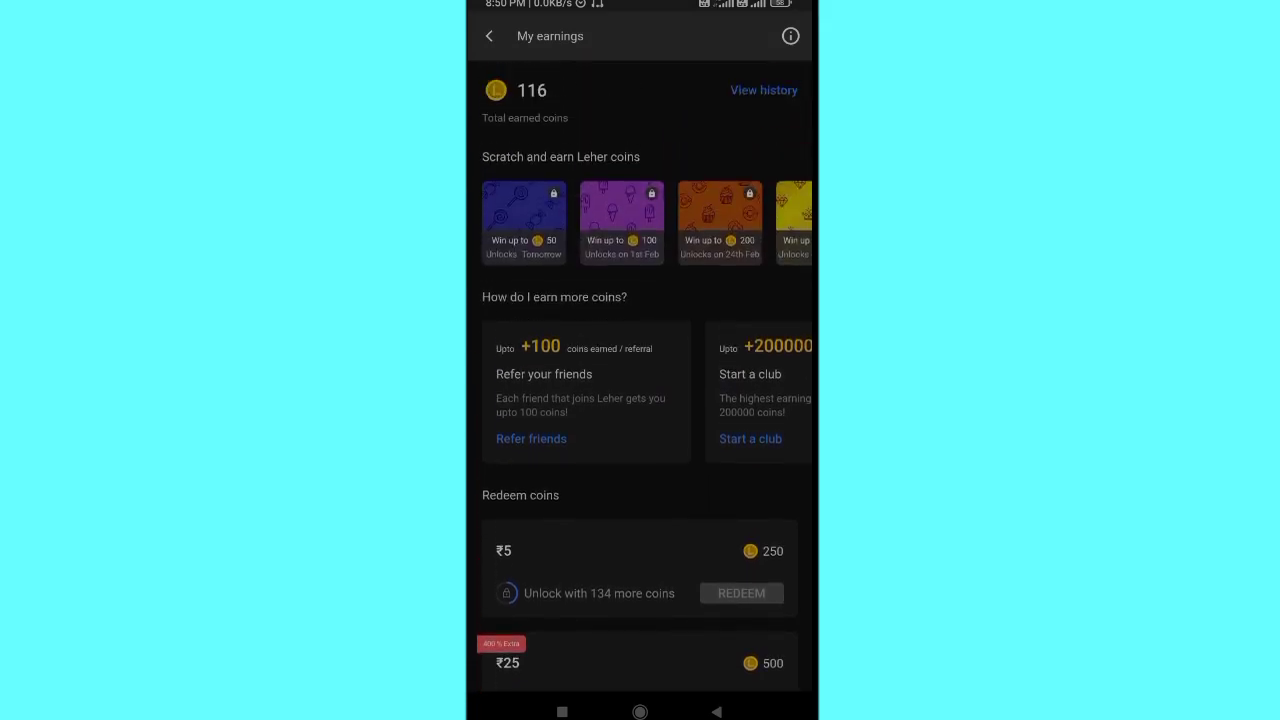
# - Open the Refer friends invite page from My earnings
pyautogui.click(531, 438)
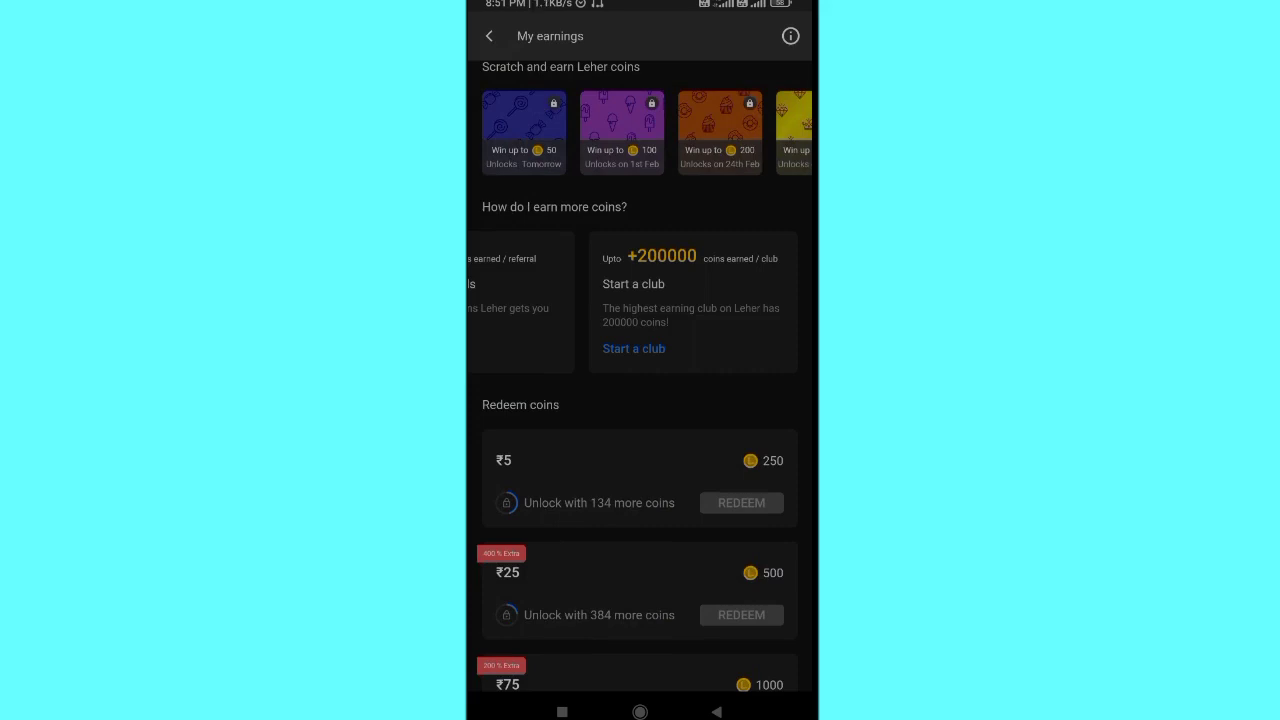
pyautogui.scroll(-5, 640, 400)
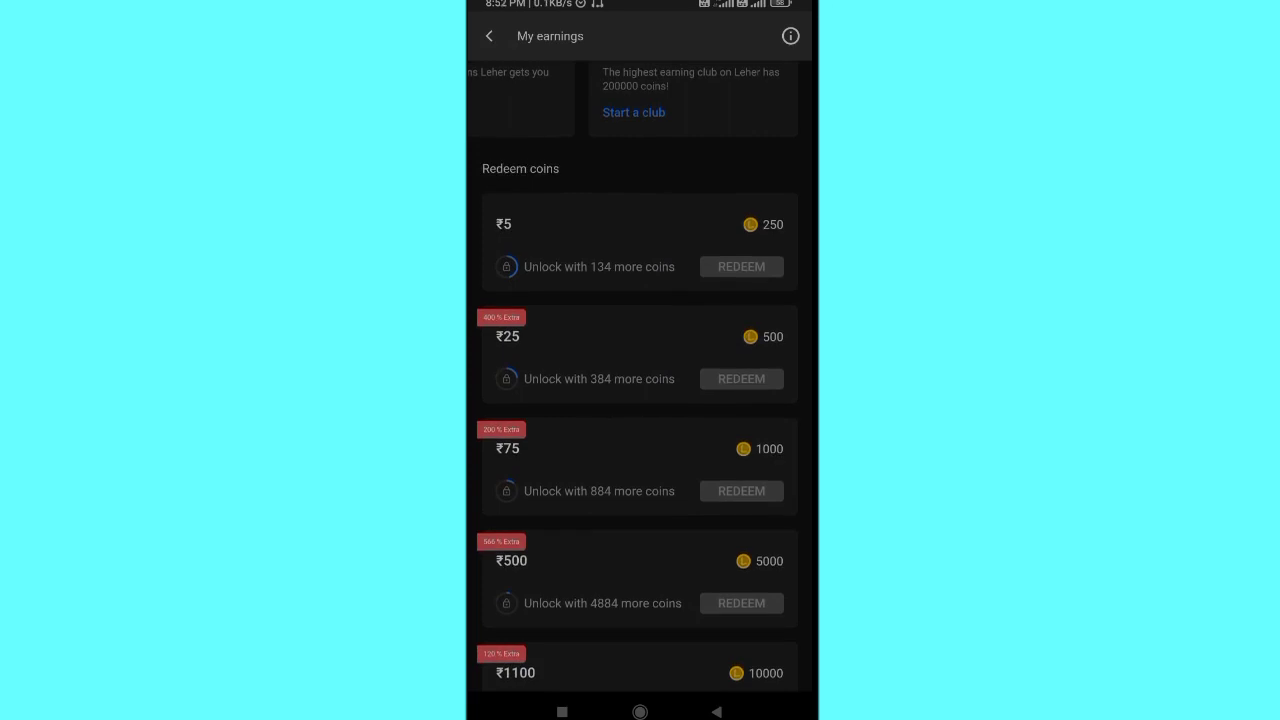
pyautogui.scroll(2, 640, 400)
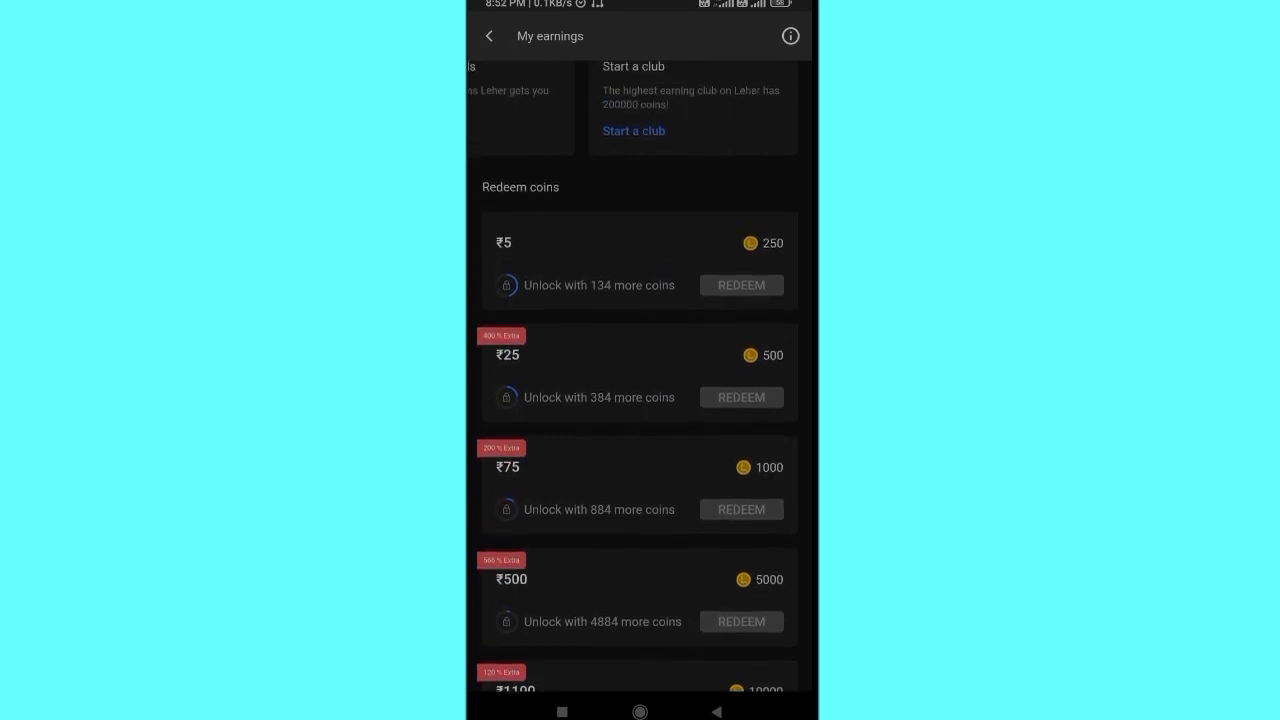
pyautogui.scroll(-1, 640, 400)
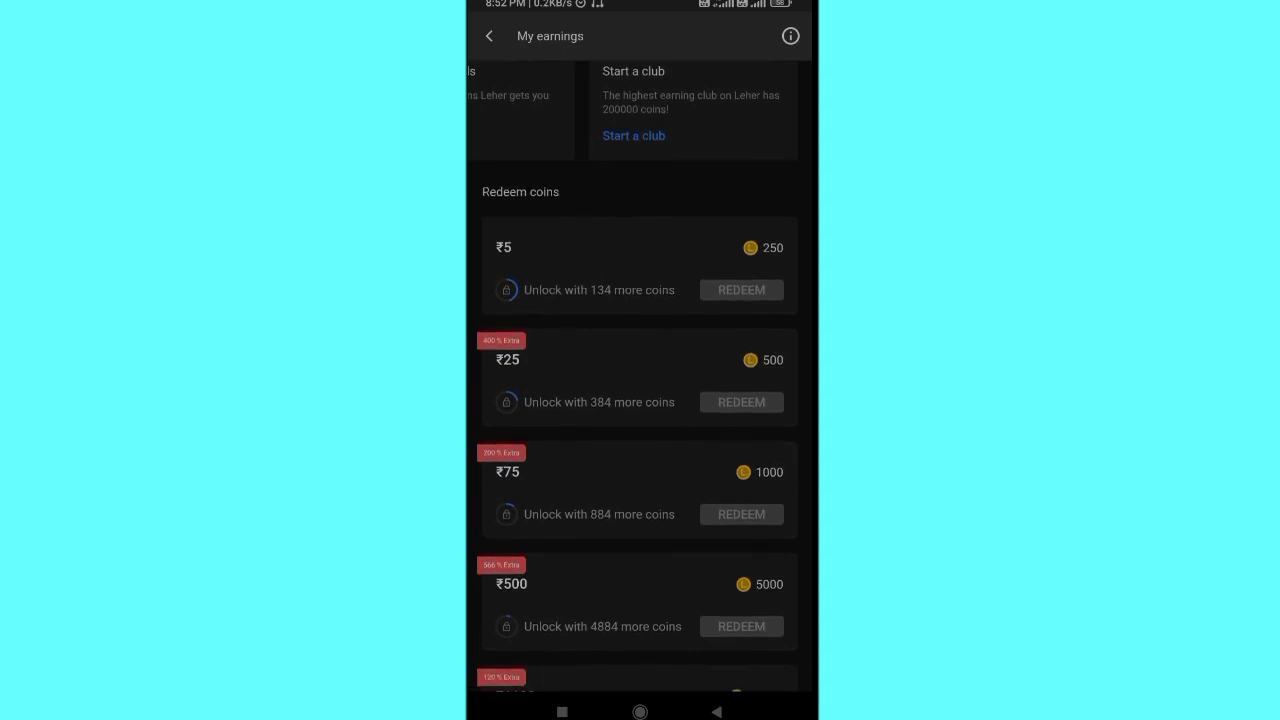
pyautogui.scroll(-2, 640, 400)
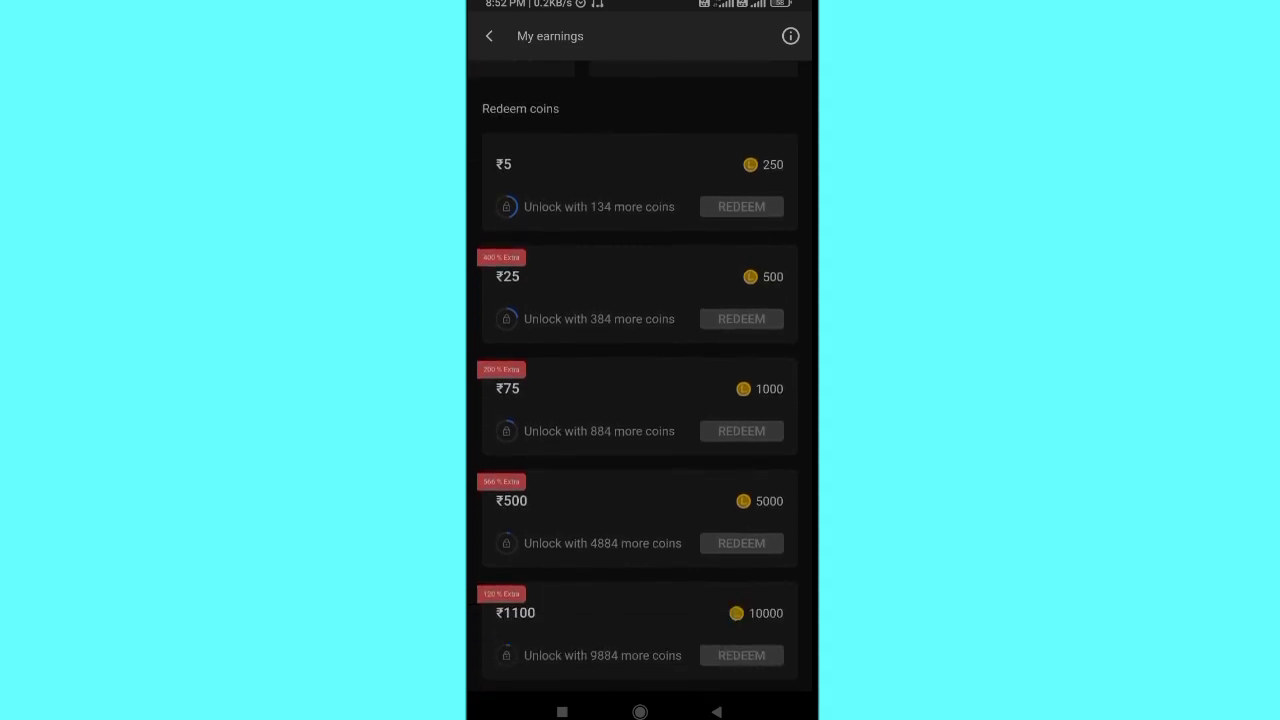
pyautogui.scroll(-2, 640, 400)
pyautogui.scroll(-1, 640, 400)
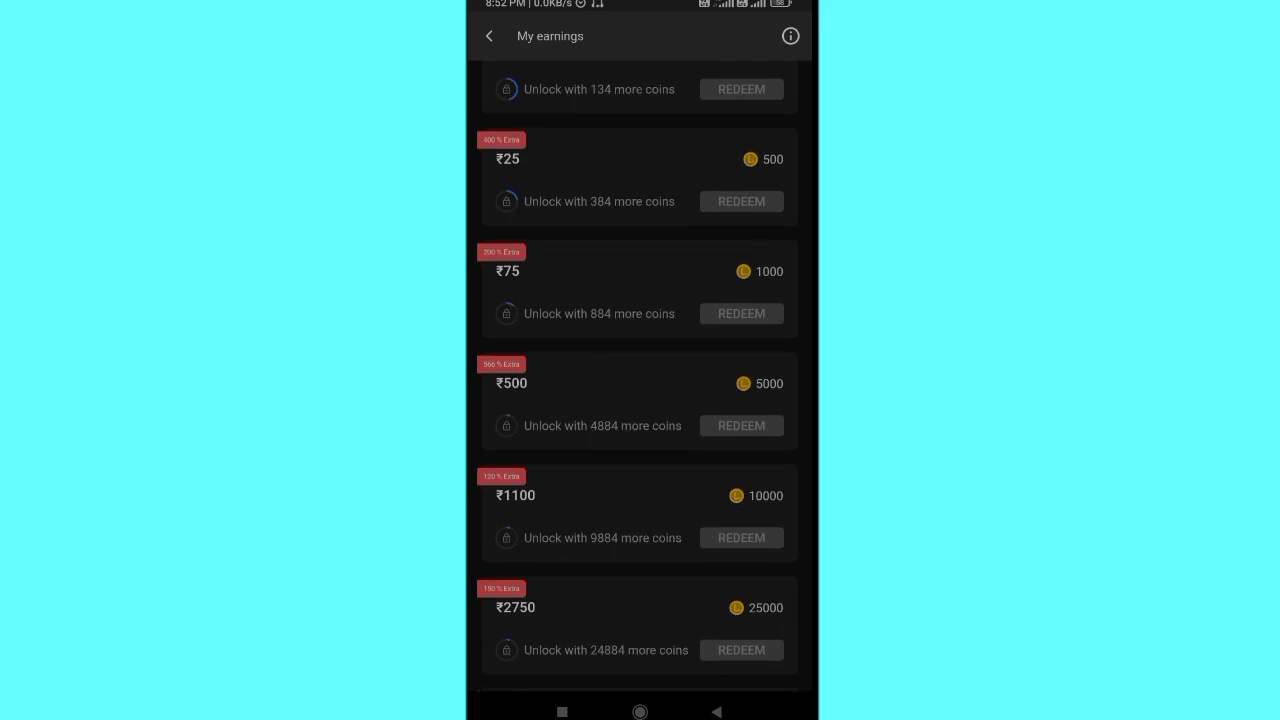
pyautogui.scroll(-3, 640, 400)
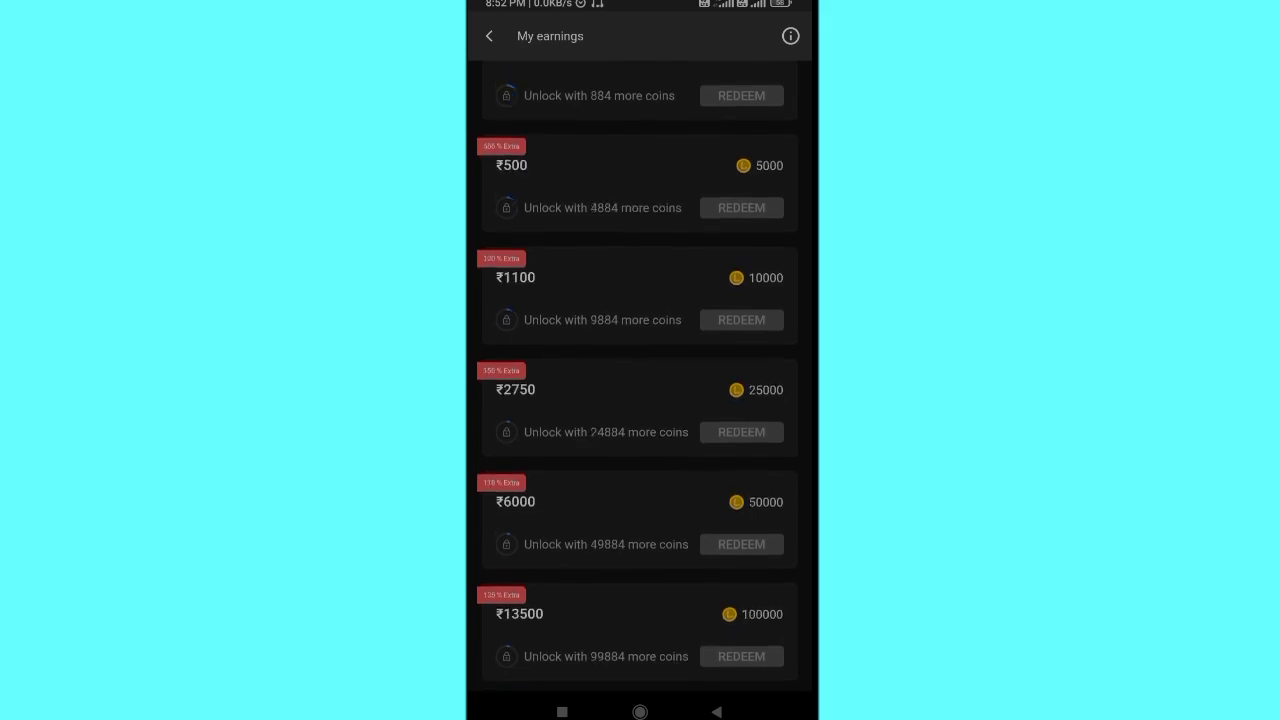
pyautogui.scroll(1, 640, 400)
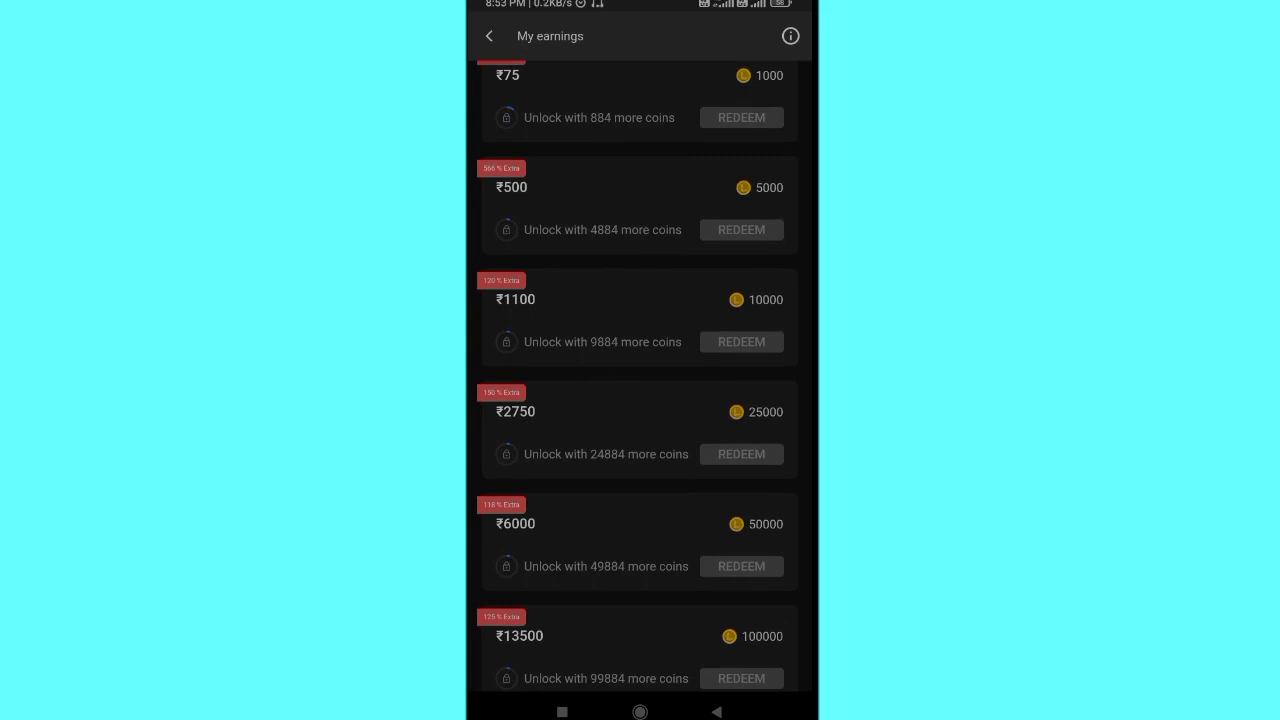
pyautogui.scroll(-2, 640, 400)
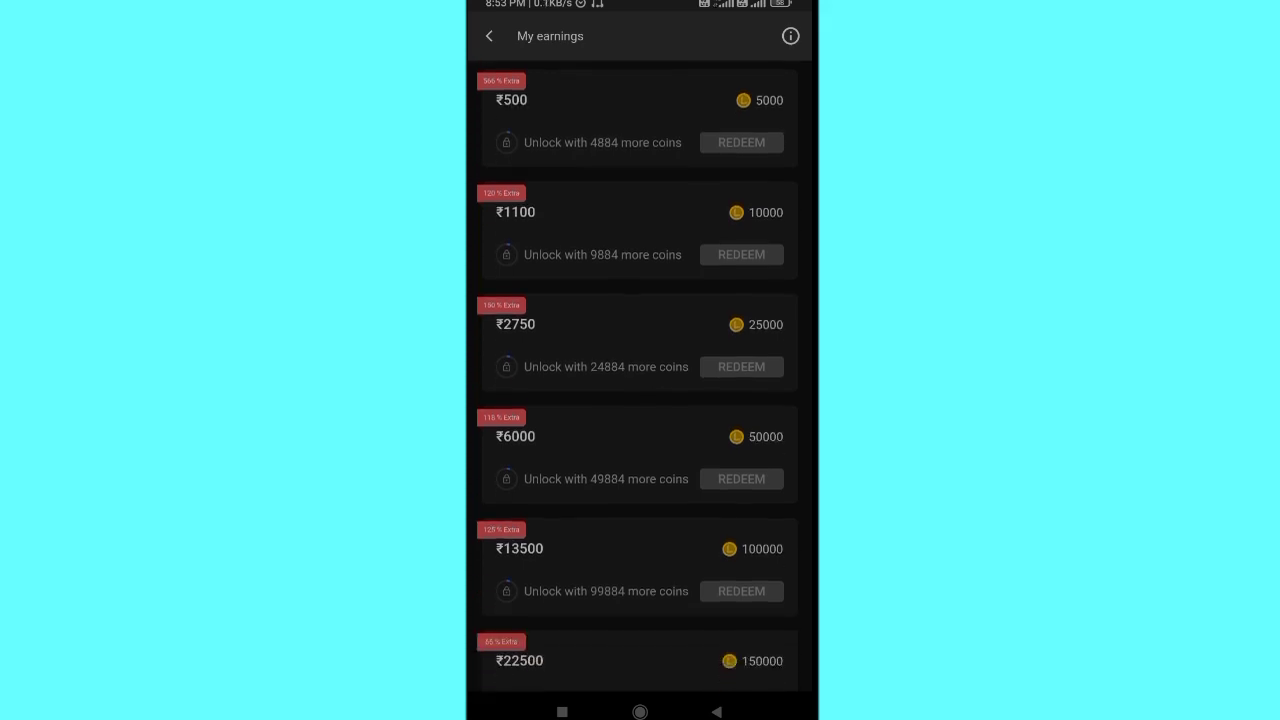
pyautogui.scroll(-4, 640, 400)
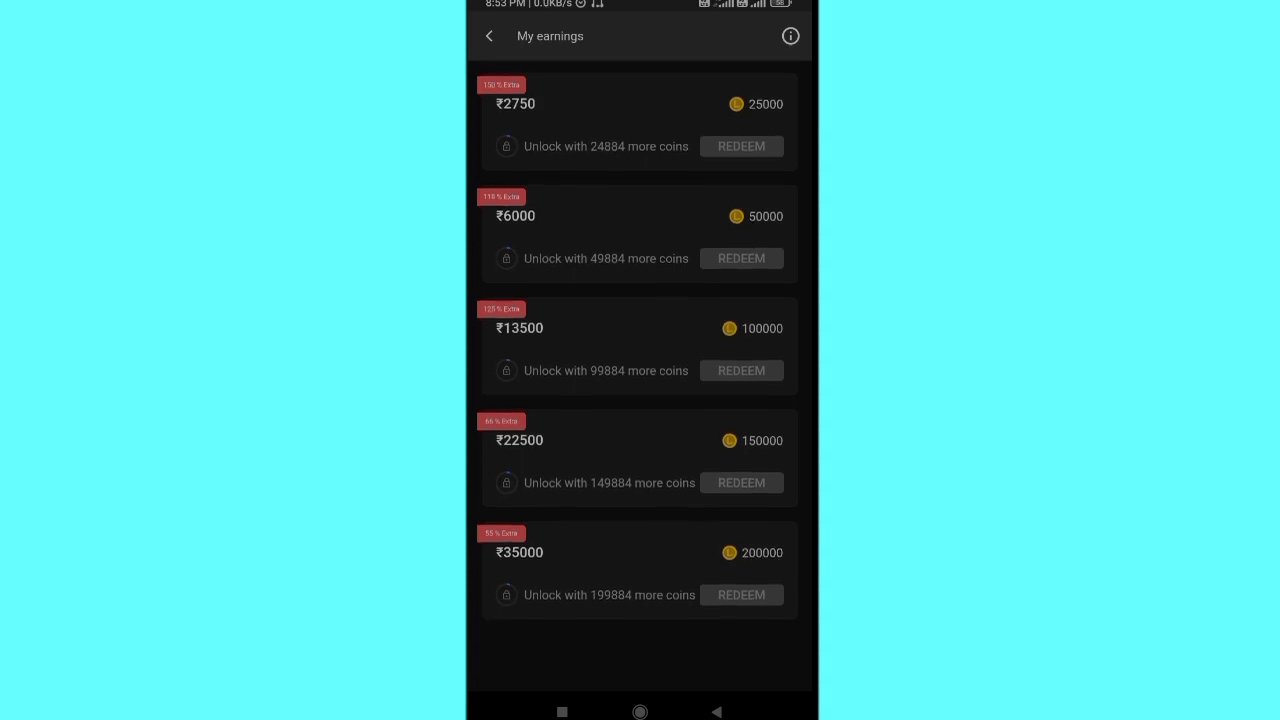
pyautogui.scroll(10, 640, 360)
pyautogui.scroll(-10, 640, 400)
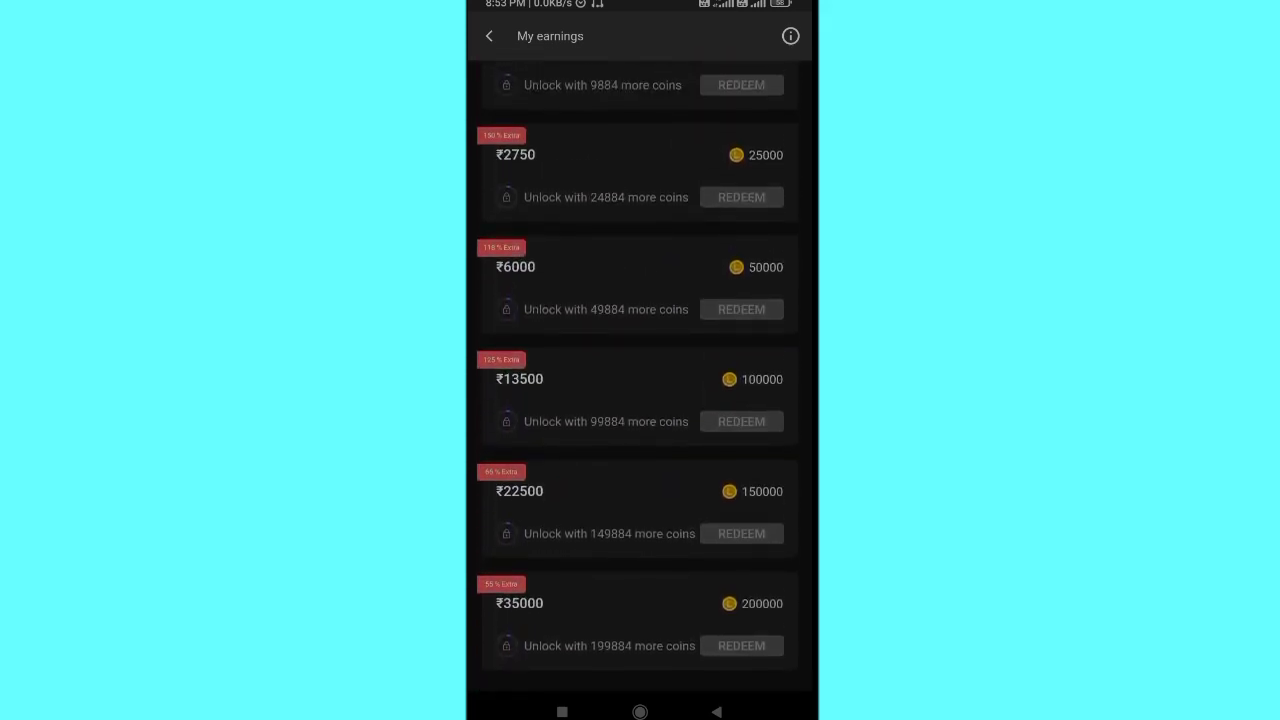
pyautogui.scroll(-2, 640, 400)
pyautogui.scroll(10, 640, 400)
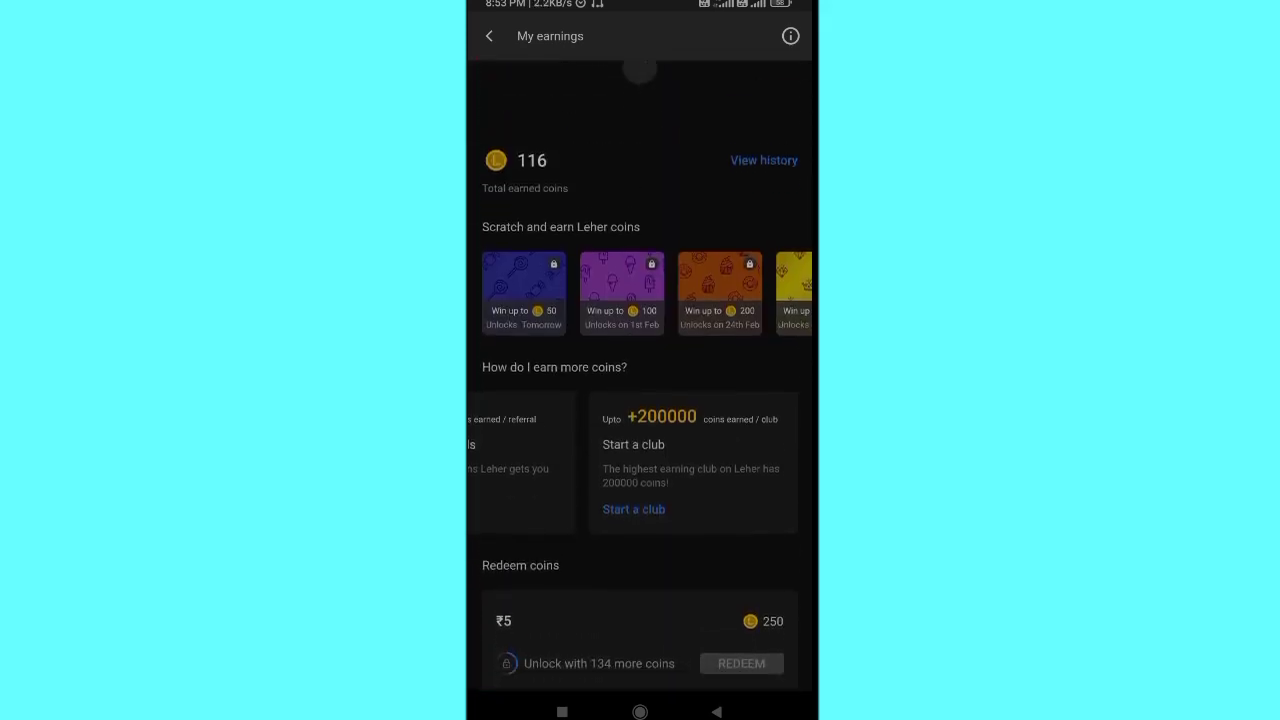
pyautogui.scroll(-3, 640, 400)
pyautogui.scroll(-10, 640, 400)
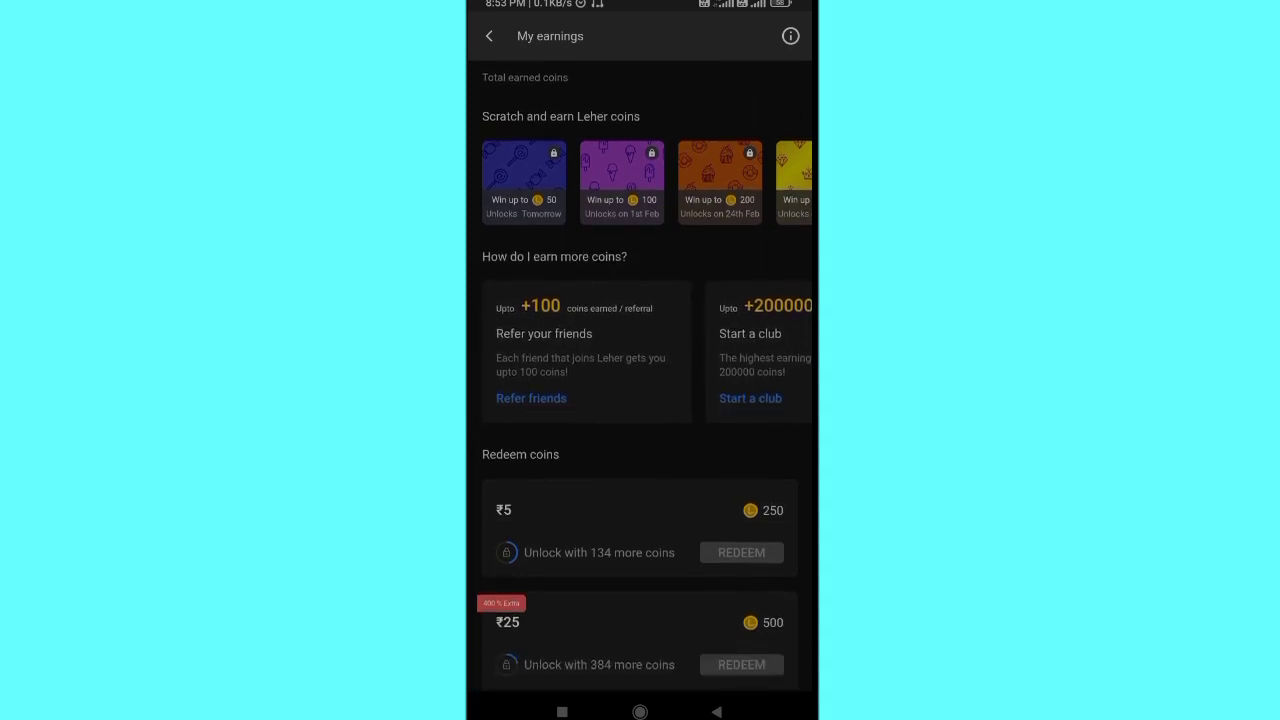
pyautogui.scroll(-2, 640, 400)
pyautogui.scroll(-5, 640, 400)
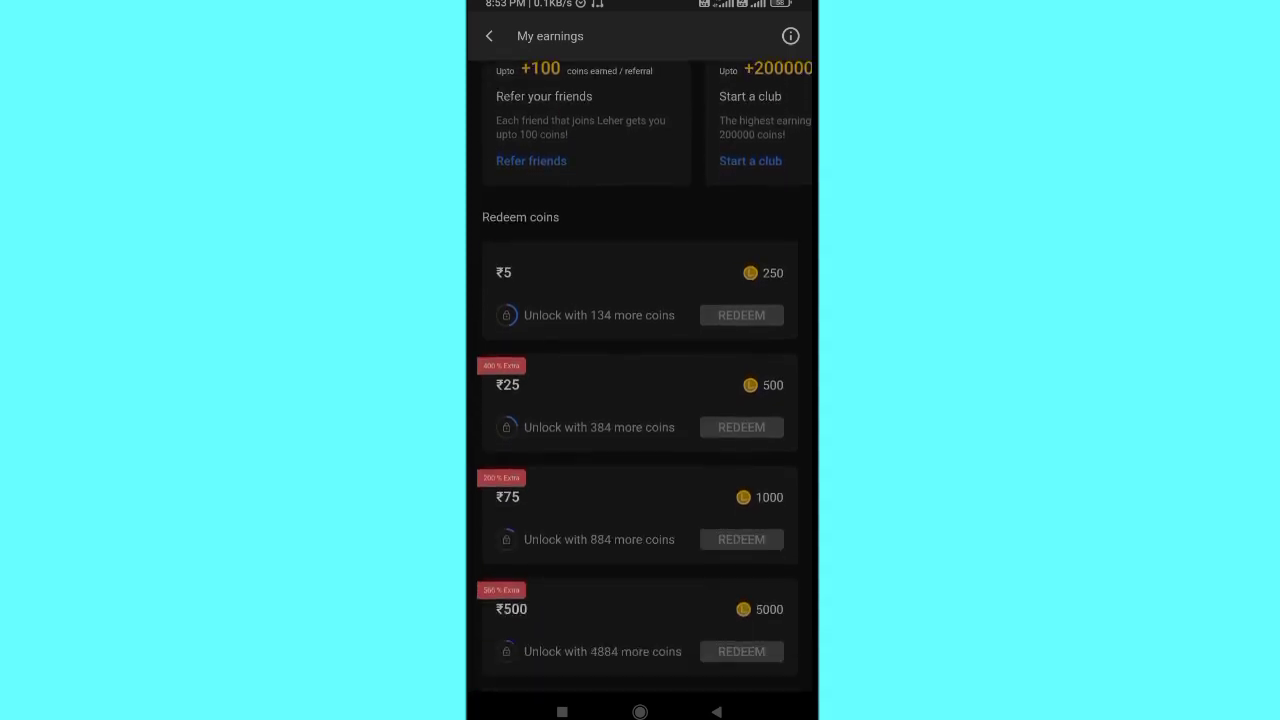
pyautogui.scroll(-2, 640, 400)
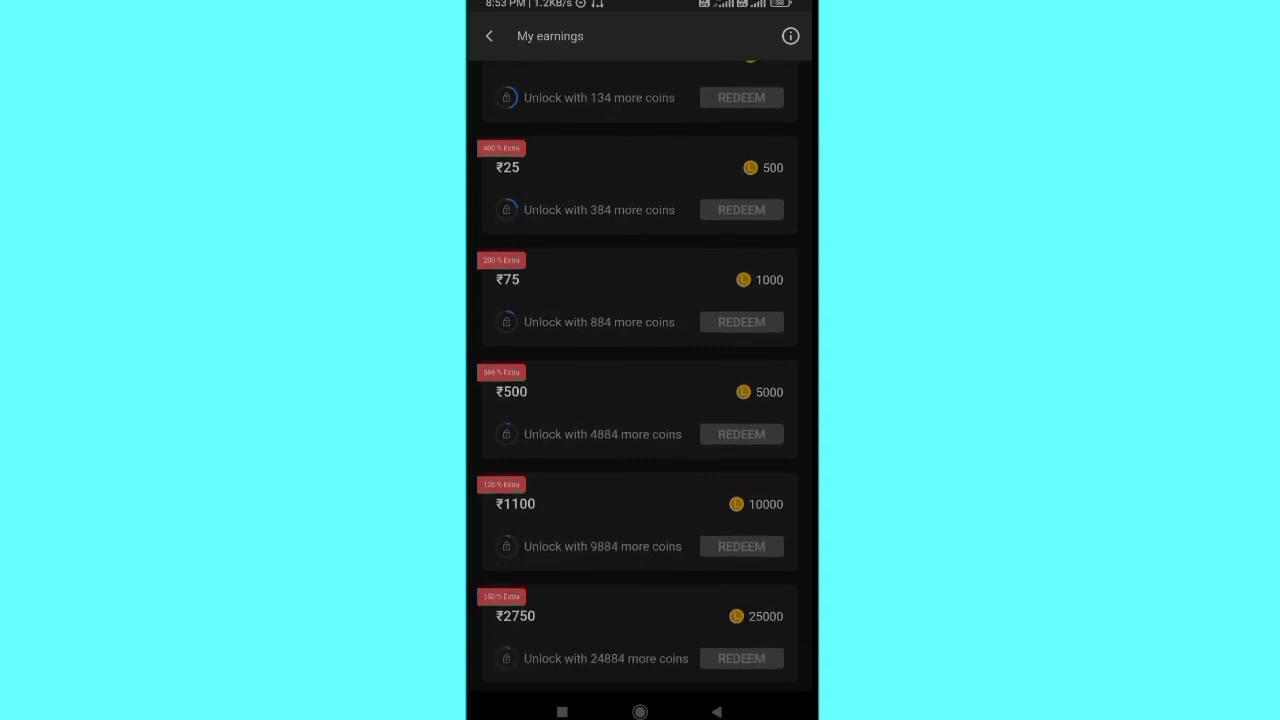
pyautogui.scroll(-2, 640, 400)
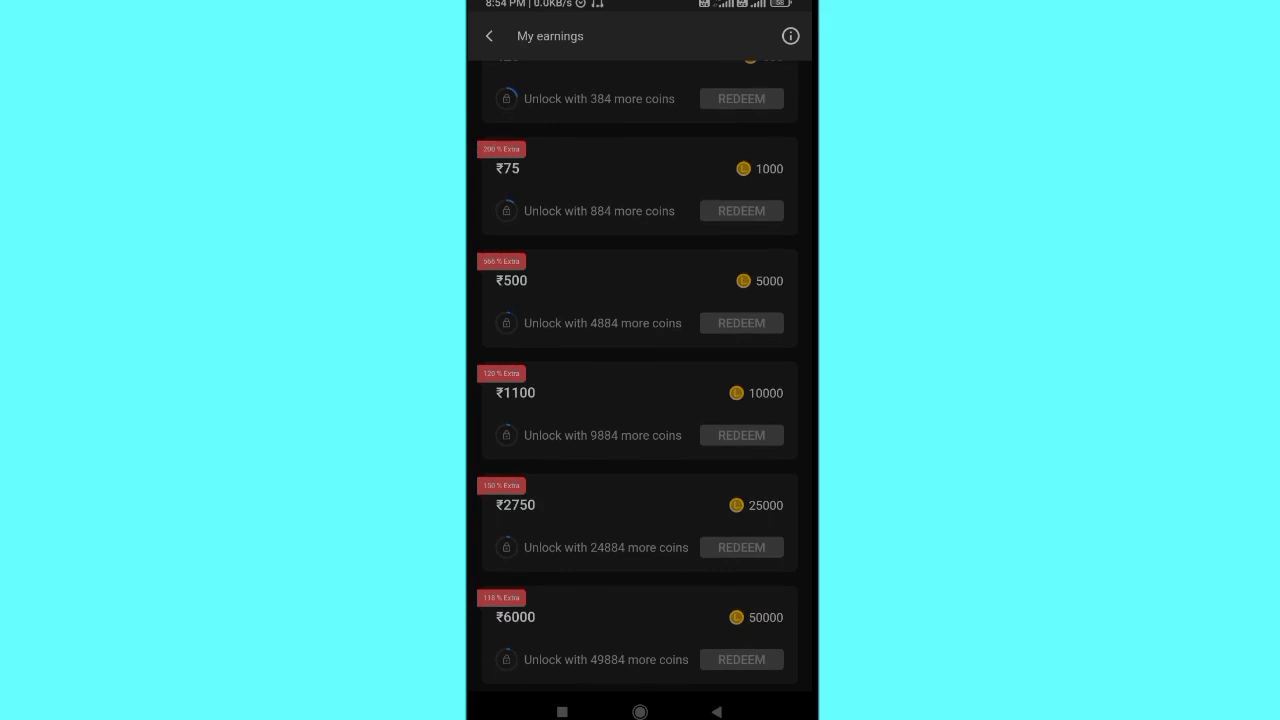
pyautogui.scroll(-1, 640, 400)
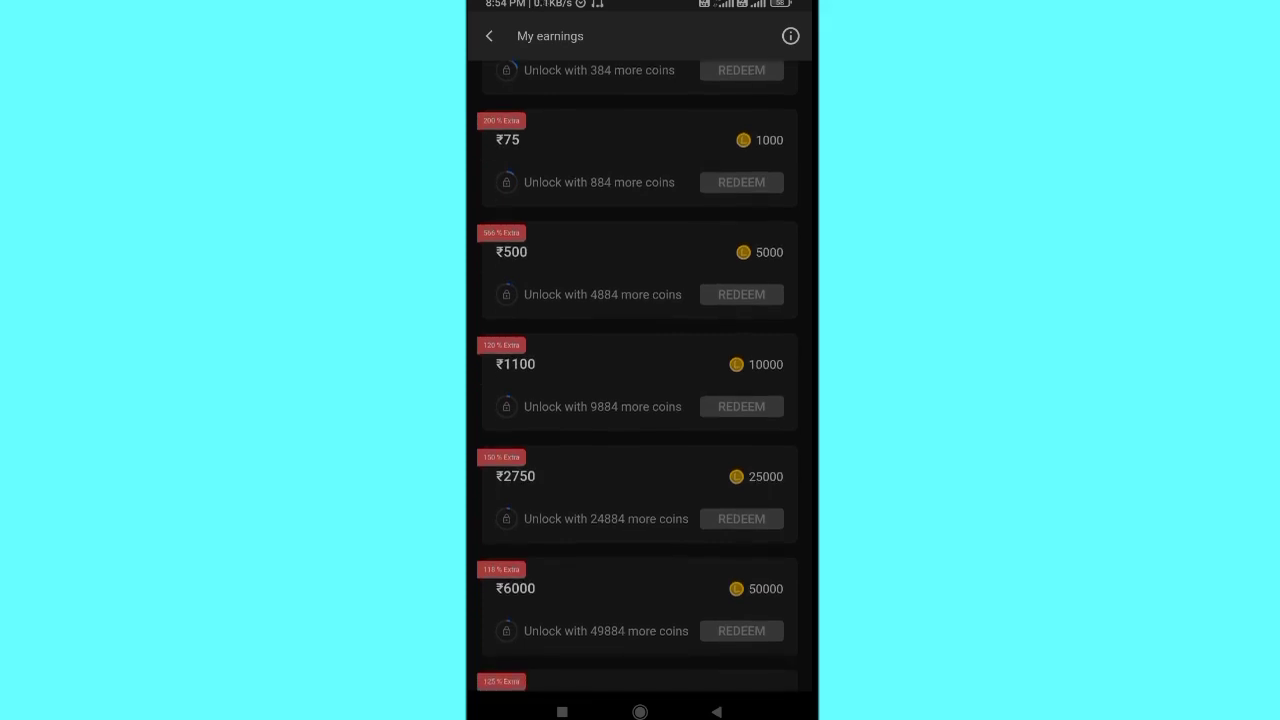
pyautogui.scroll(1, 640, 400)
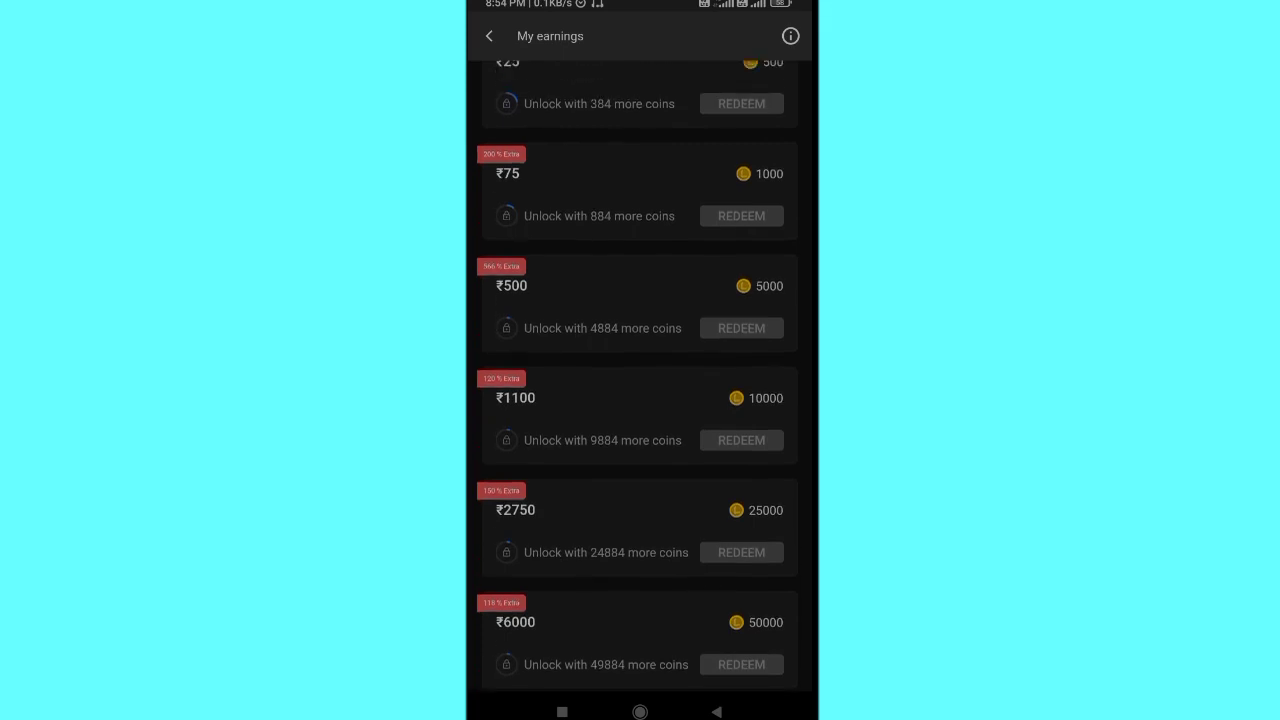
pyautogui.scroll(5, 640, 400)
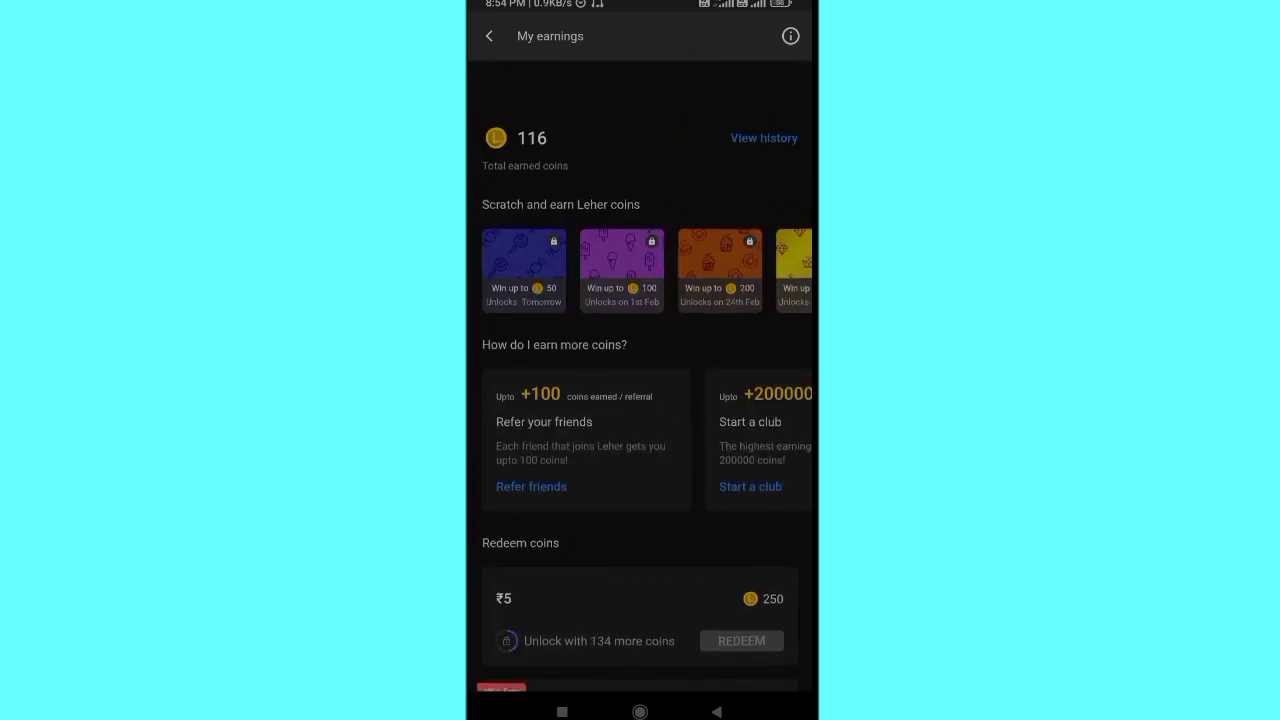
# - Swipe the scratch-card carousel, then leave earnings for the home feed with 116 coins
pyautogui.moveTo(750, 230); pyautogui.dragTo(620, 230)
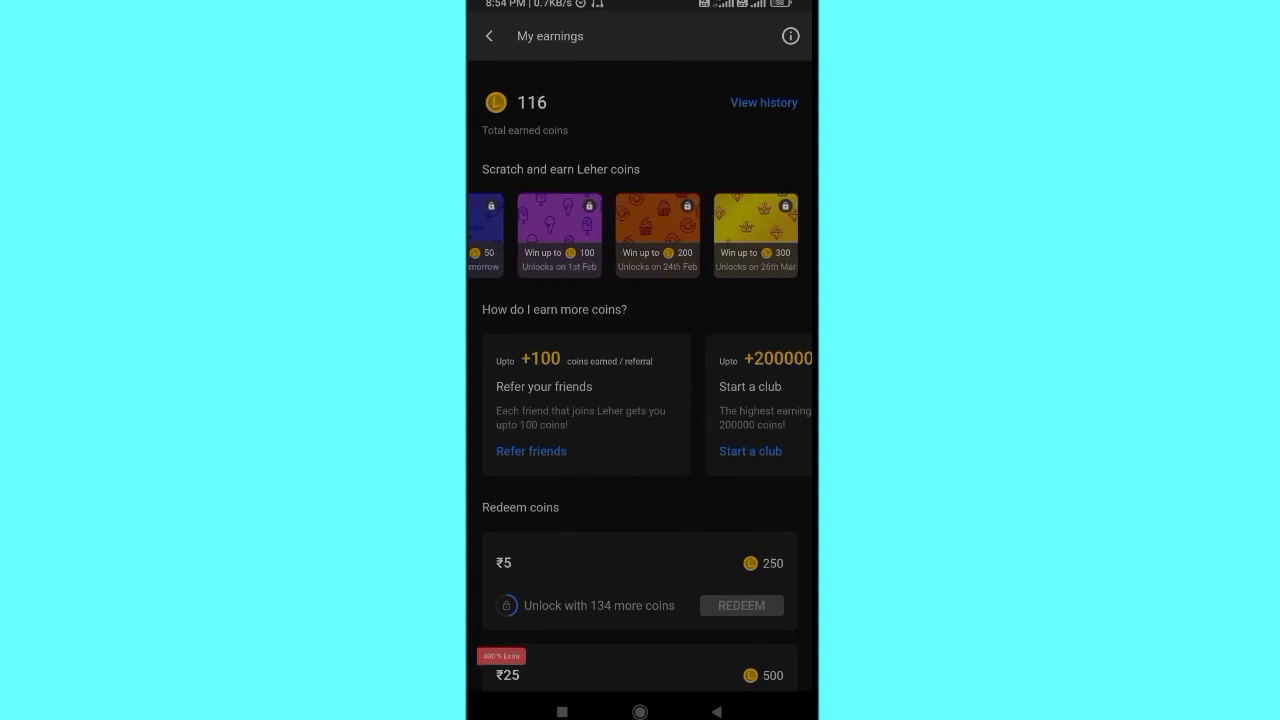
pyautogui.scroll(-15, 640, 400)
pyautogui.press('Escape')
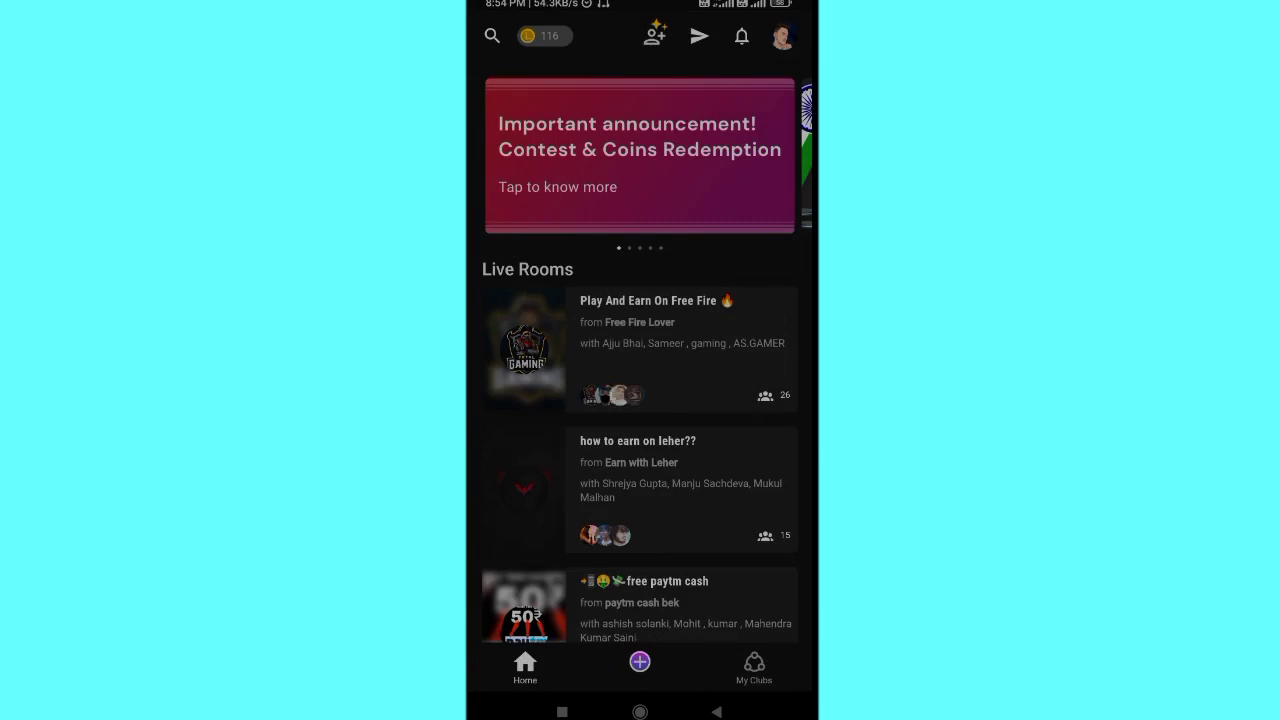
pyautogui.scroll(-3, 640, 400)
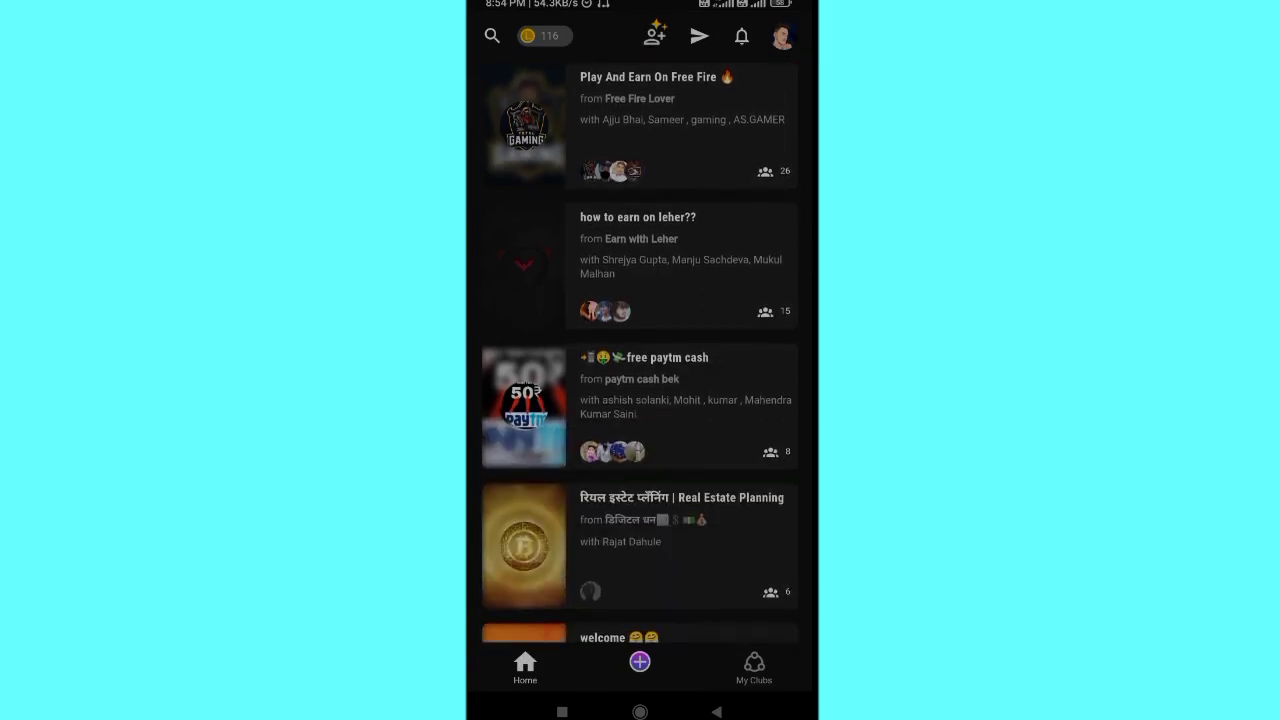
pyautogui.scroll(-5, 640, 400)
pyautogui.scroll(8, 640, 400)
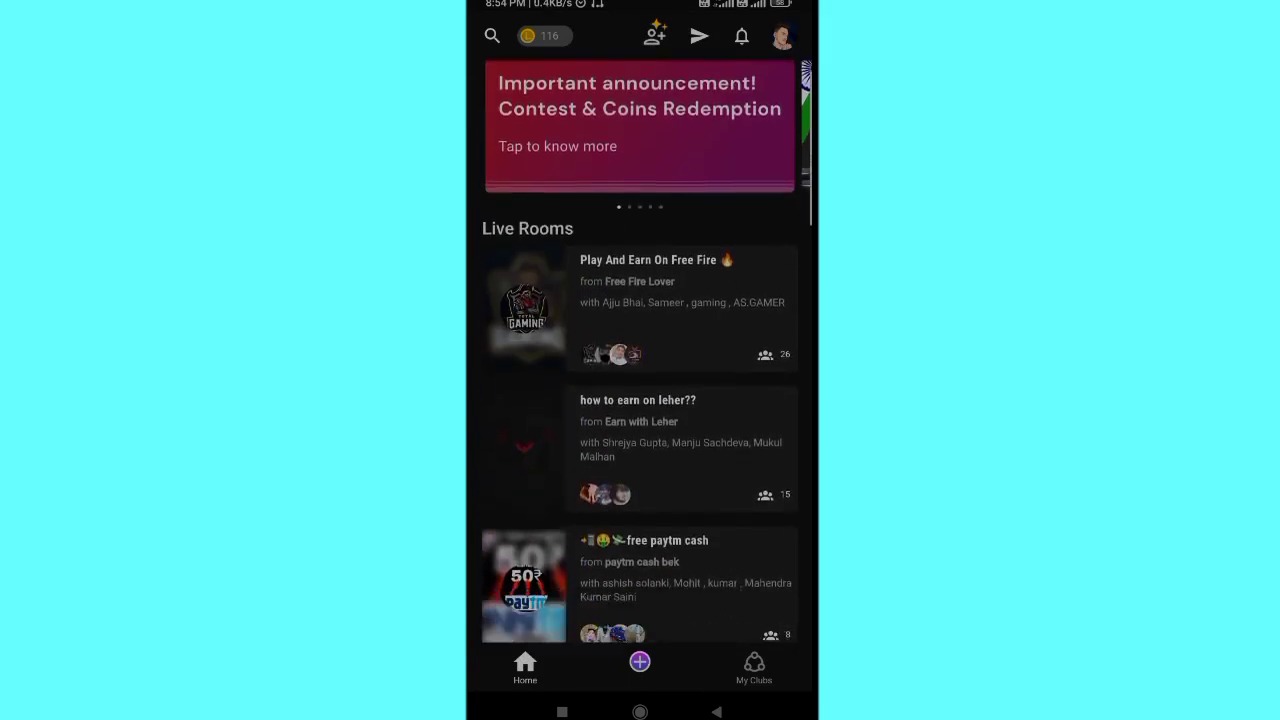
pyautogui.scroll(-5, 640, 400)
pyautogui.scroll(-5, 640, 400)
pyautogui.scroll(-4, 640, 400)
pyautogui.scroll(-4, 640, 400)
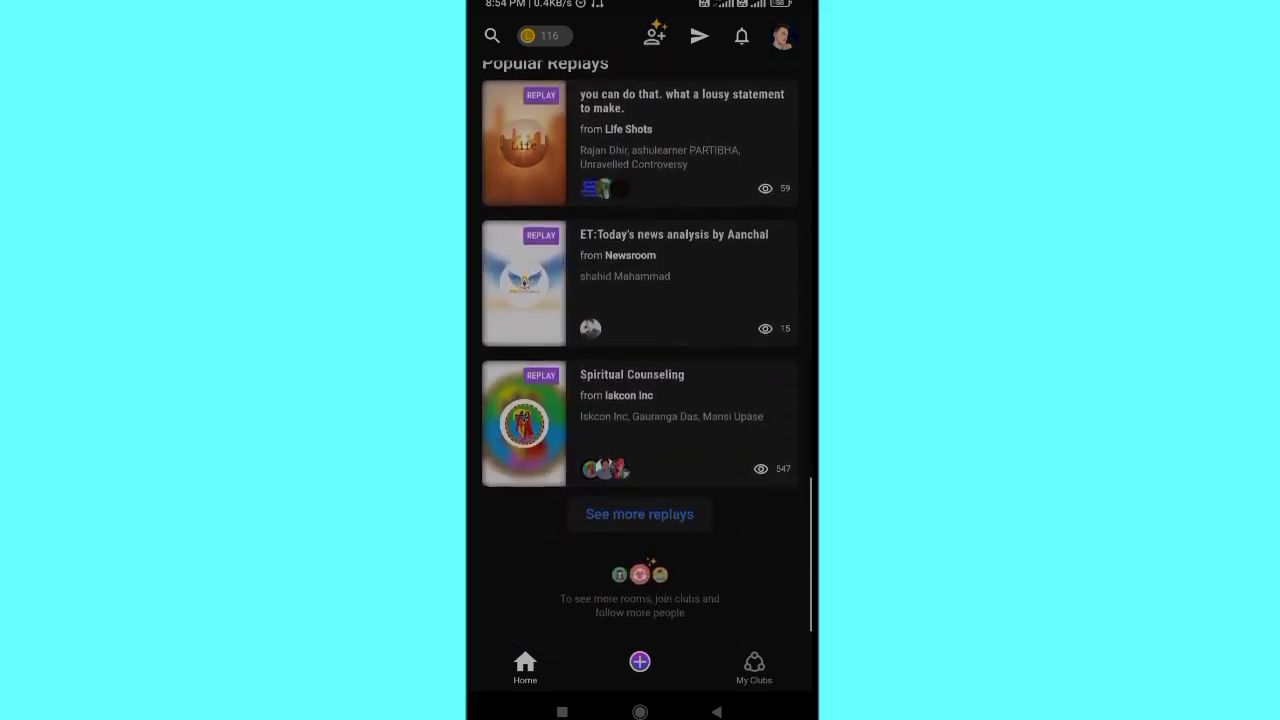
pyautogui.scroll(-1, 640, 400)
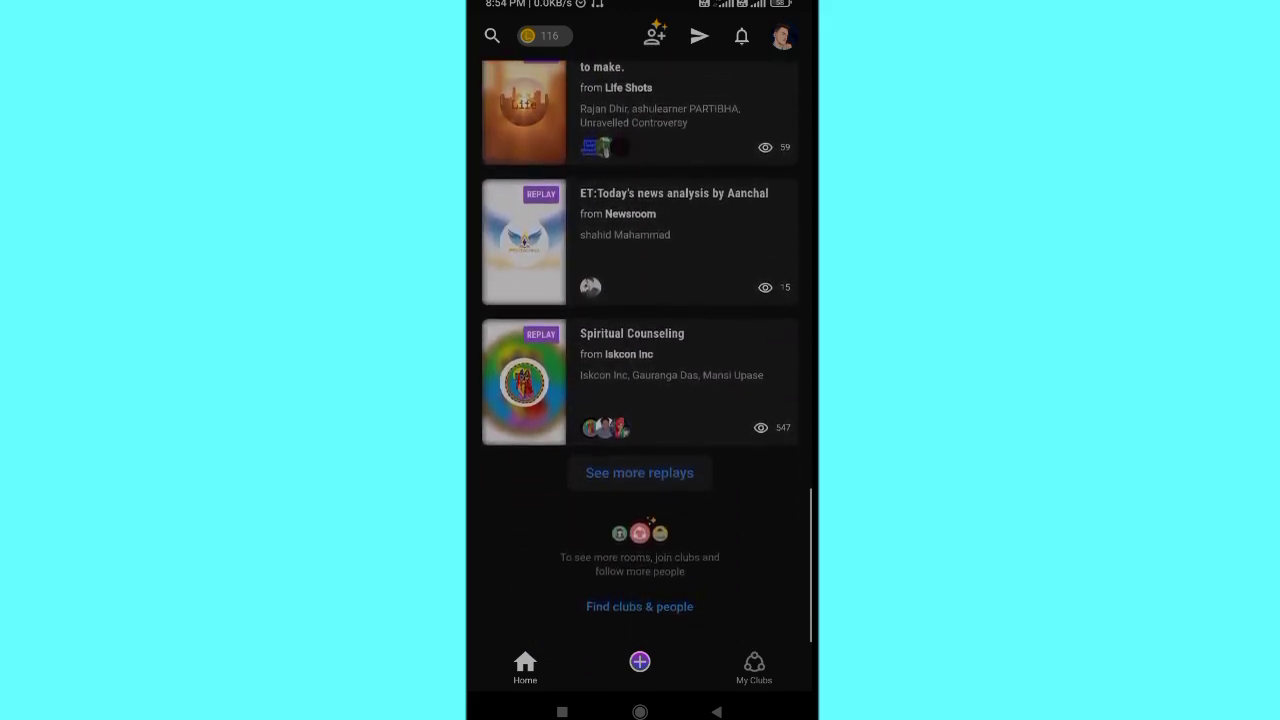